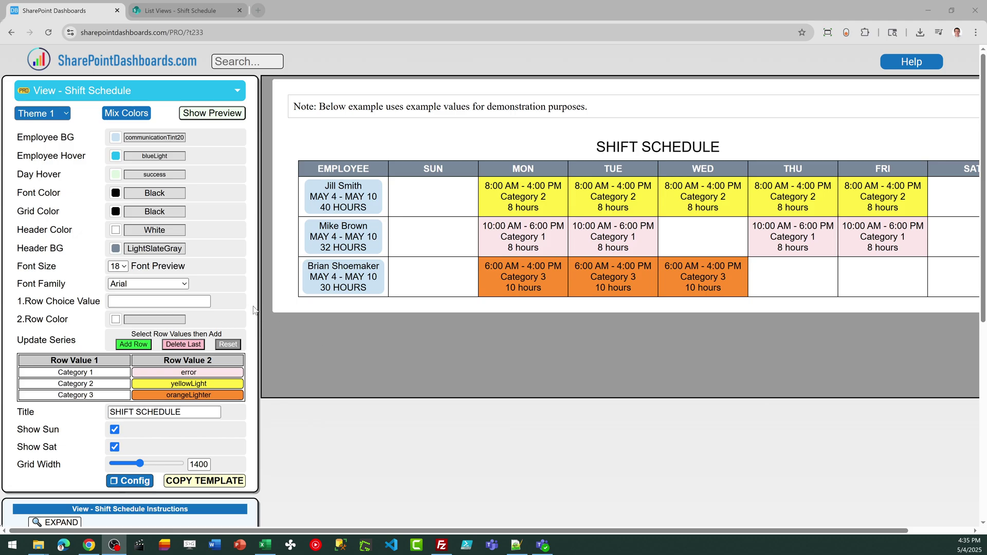
# Preview the schedule with the second and third preset themes, then revert to the first theme
pyautogui.click(67, 113)
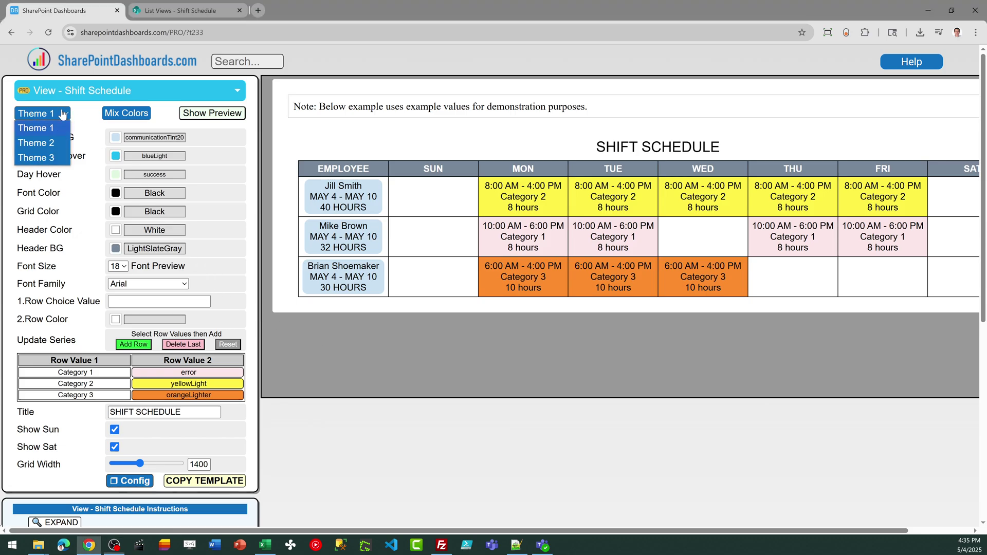
pyautogui.click(57, 140)
pyautogui.click(60, 116)
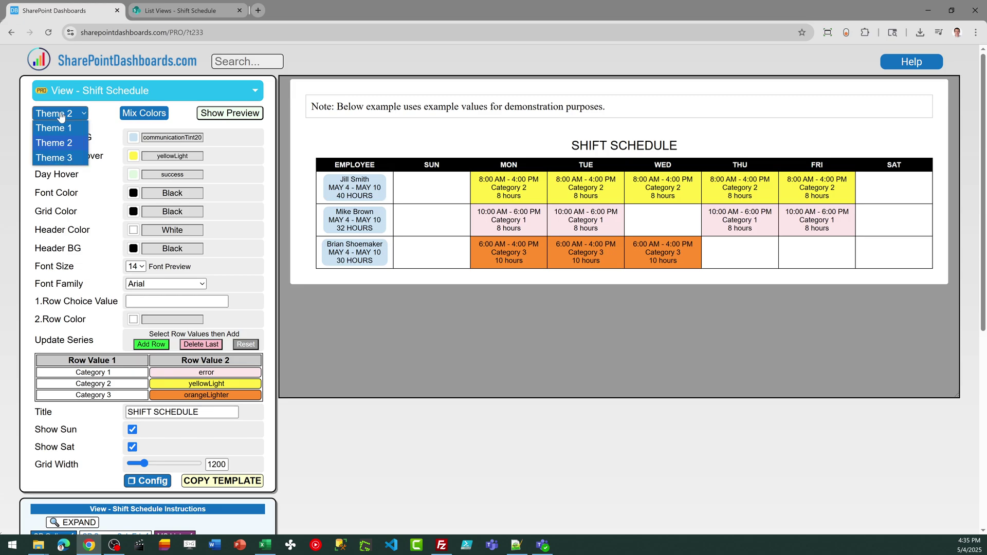
pyautogui.click(65, 157)
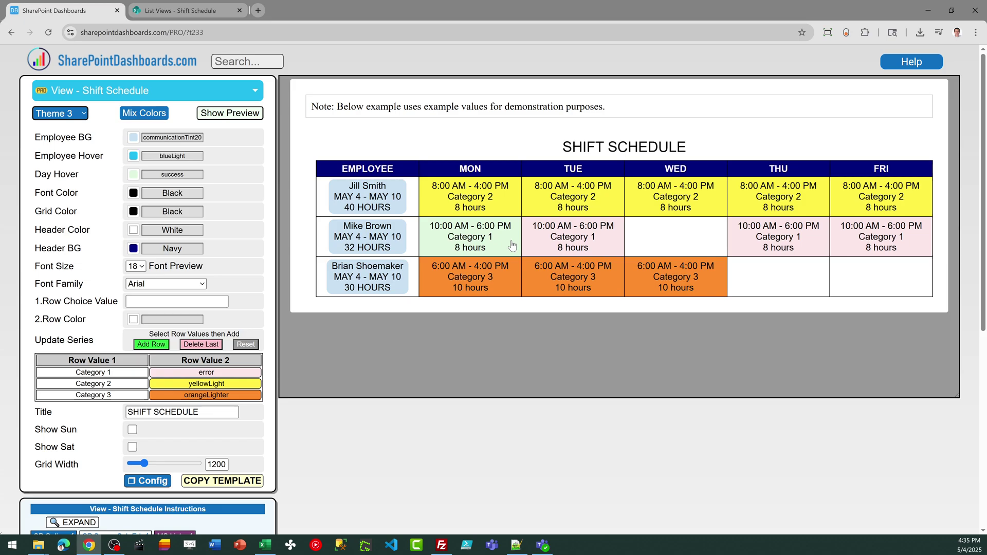
pyautogui.click(83, 116)
pyautogui.click(71, 130)
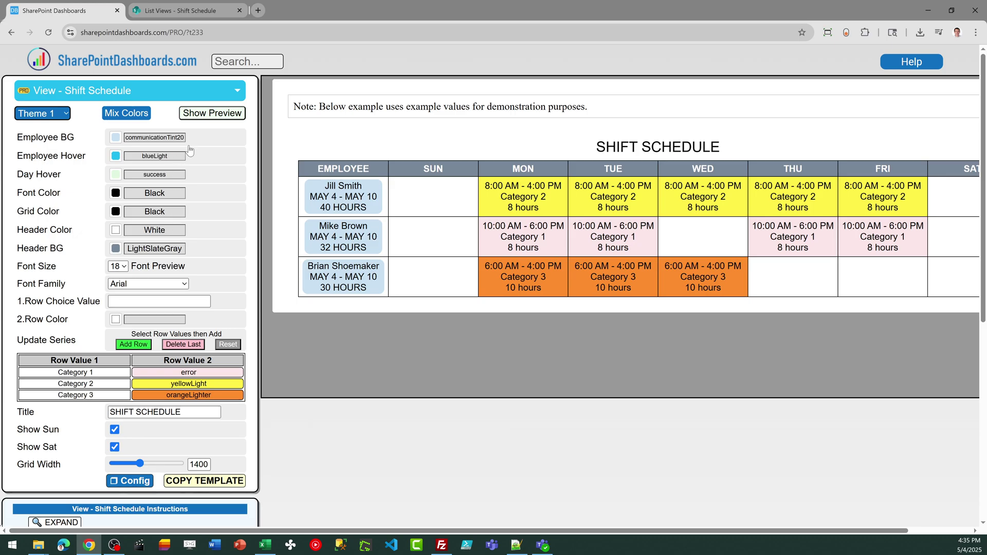
# Bring the field definition workbook onscreen, then show the Shift Schedule list in its colour-coded Shift2 grid view
pyautogui.click(184, 12)
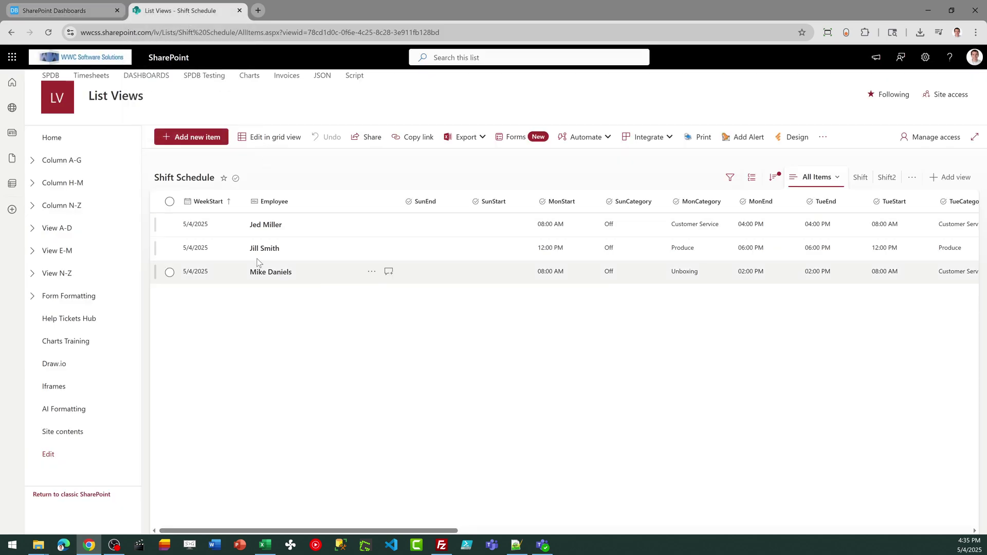
pyautogui.click(63, 8)
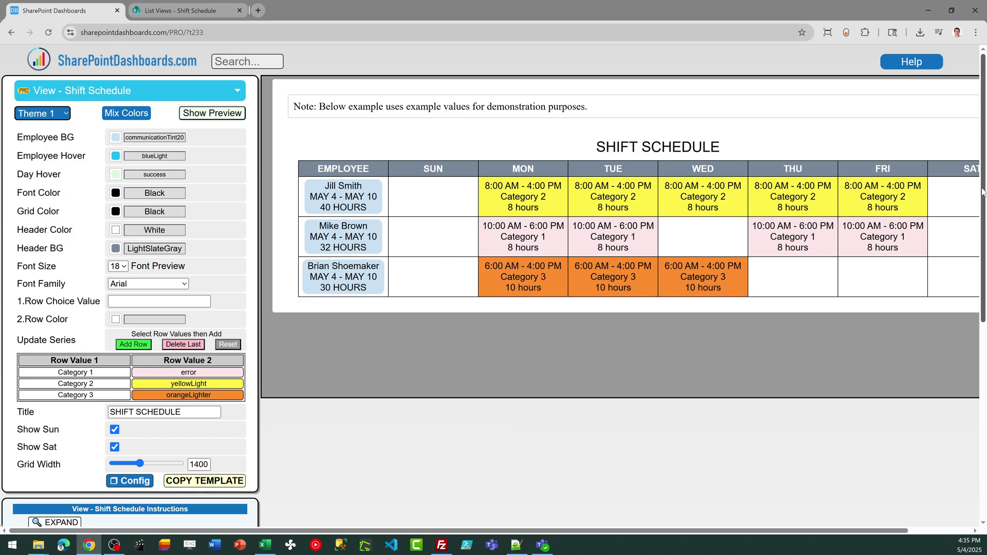
pyautogui.scroll(-5, 474, 394)
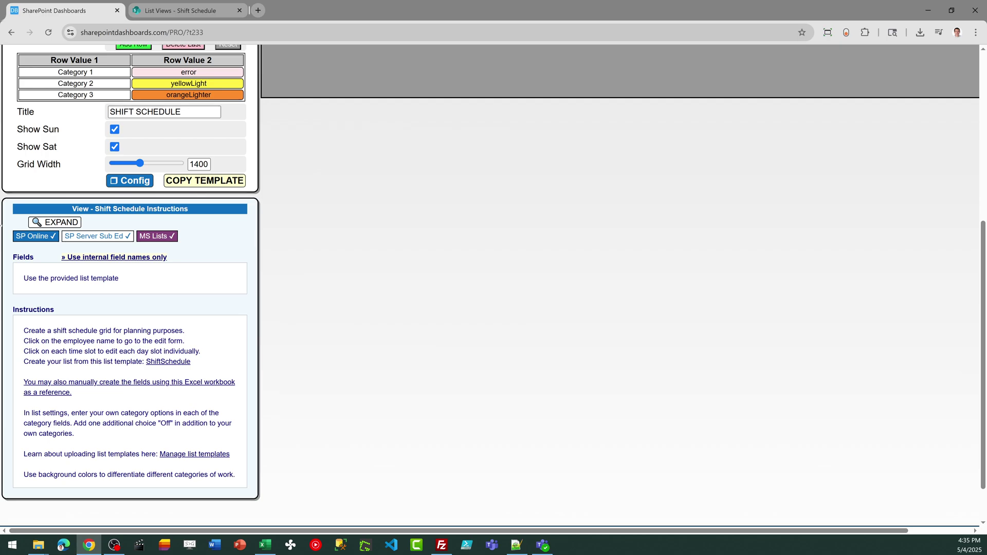
pyautogui.hotkey('alt', 'Tab')
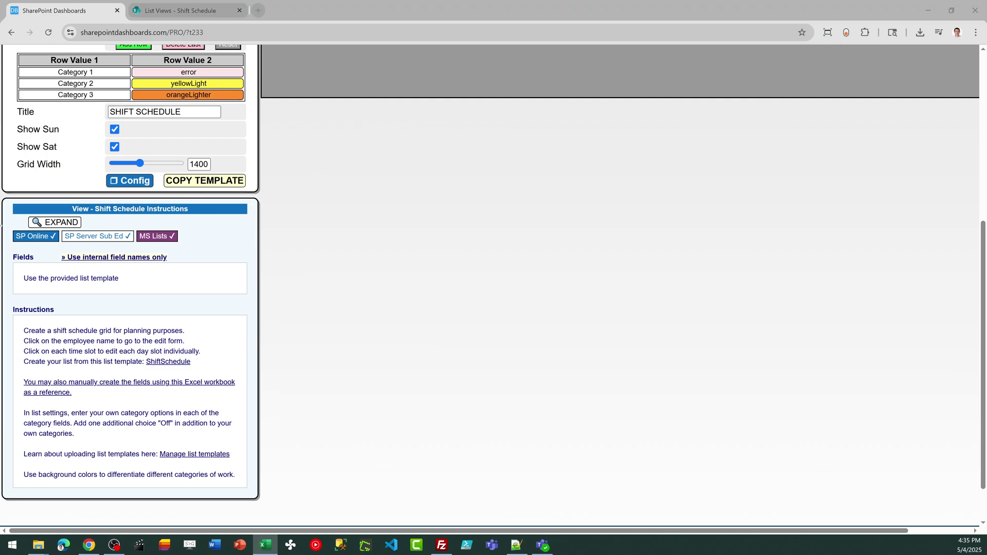
pyautogui.moveTo(0, 38); pyautogui.dragTo(0, 67)
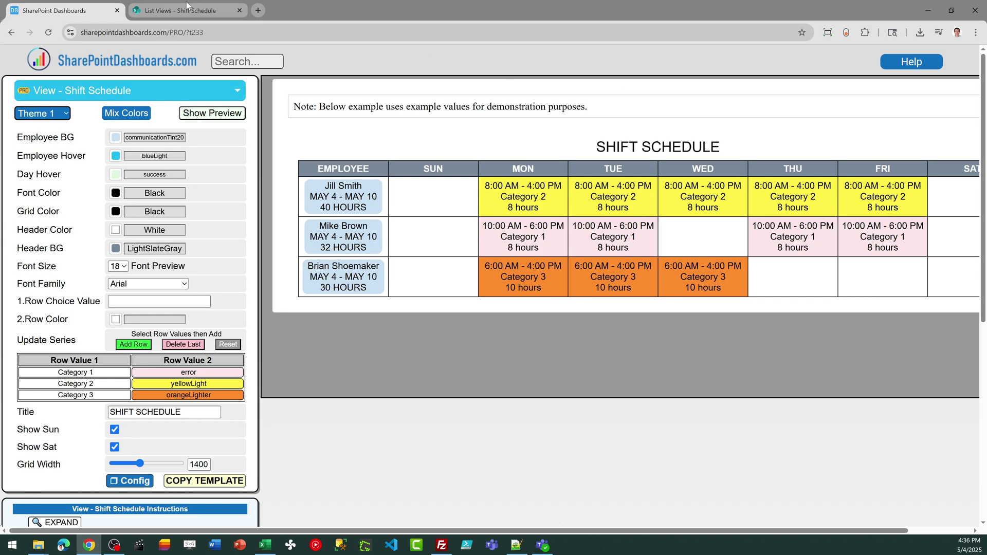
pyautogui.click(186, 6)
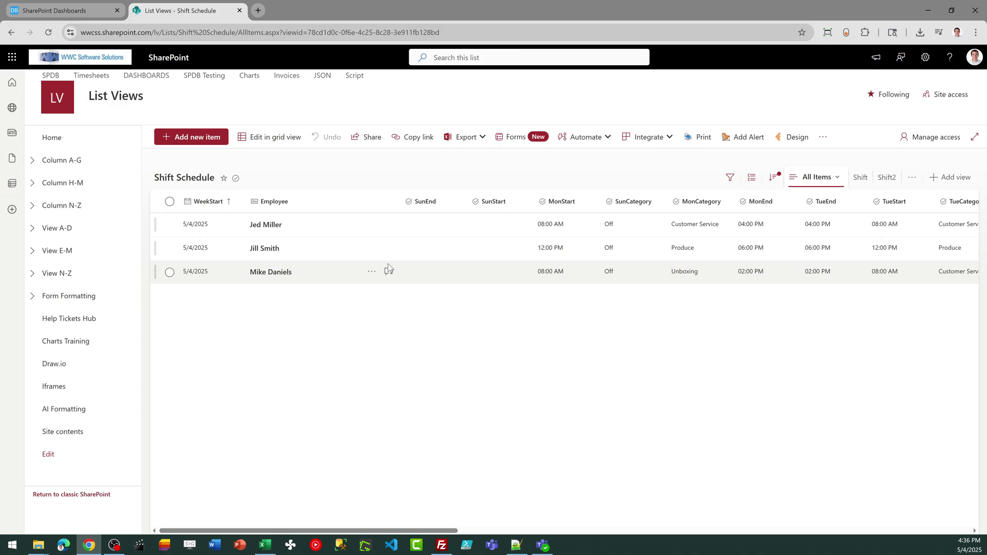
pyautogui.click(888, 178)
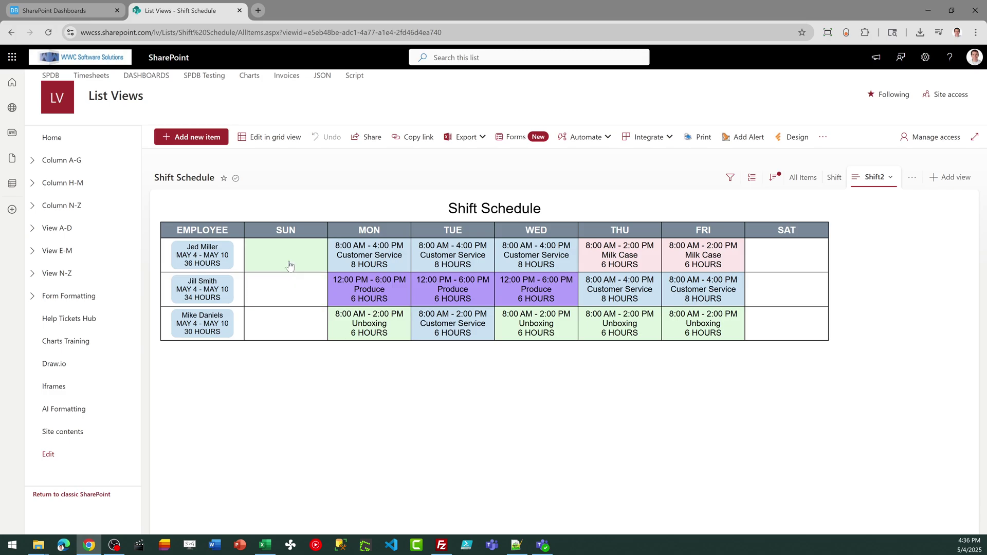
# Add a new entry with the new employee's name and a WeekStart of May 4, 2025, and save it
pyautogui.click(191, 137)
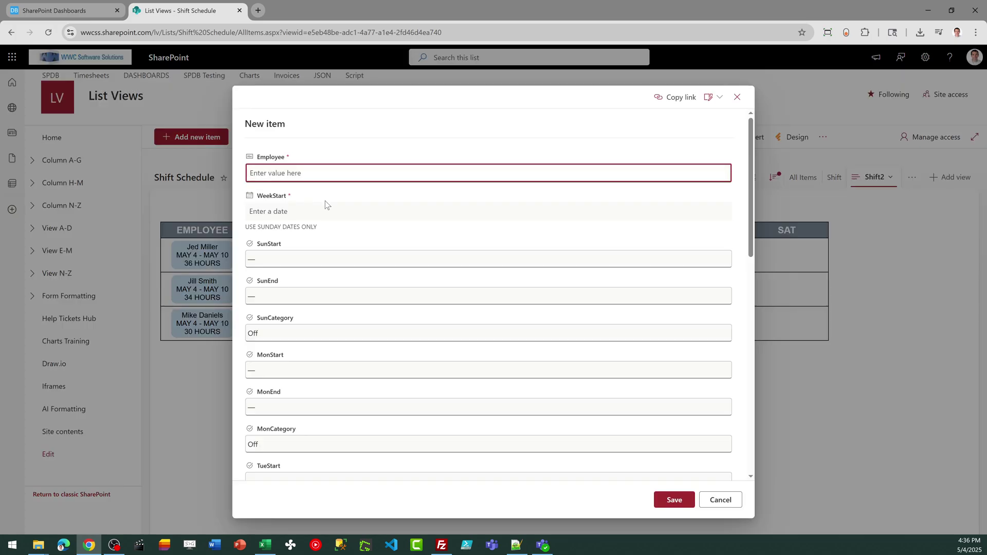
pyautogui.click(309, 261)
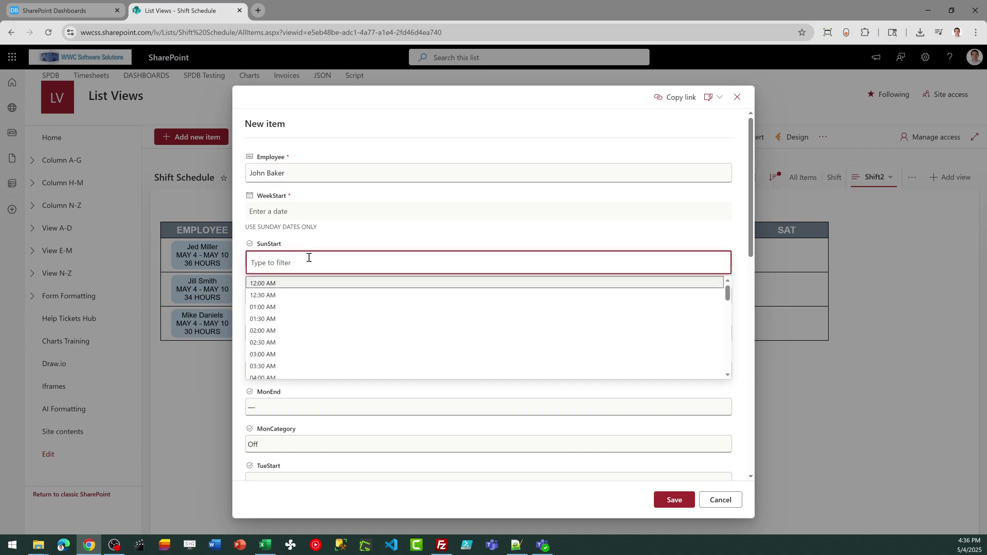
pyautogui.click(321, 237)
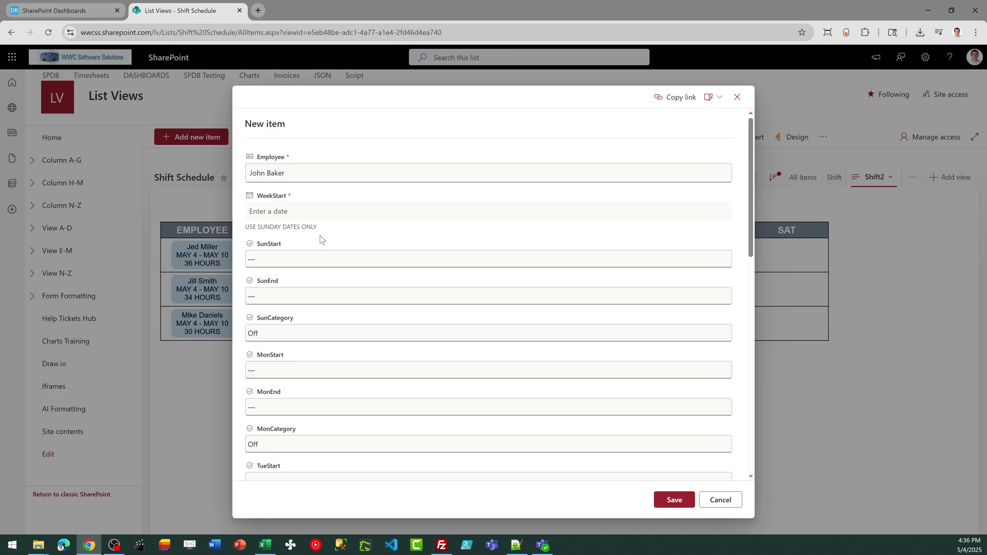
pyautogui.click(312, 212)
pyautogui.click(259, 281)
pyautogui.click(673, 500)
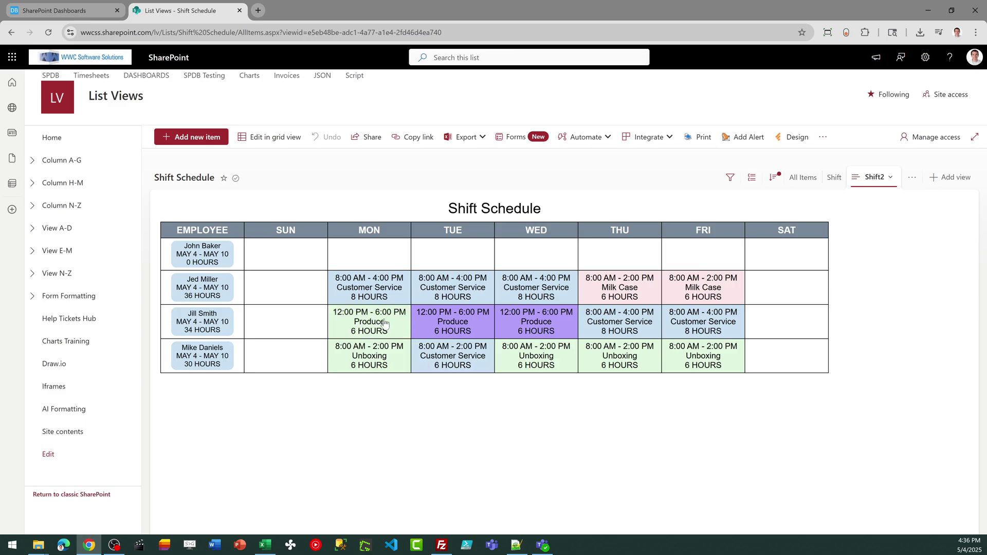
# Fill the new employee's MON cell with a 09:00 AM–04:00 PM shift in the Produce category
pyautogui.click(213, 254)
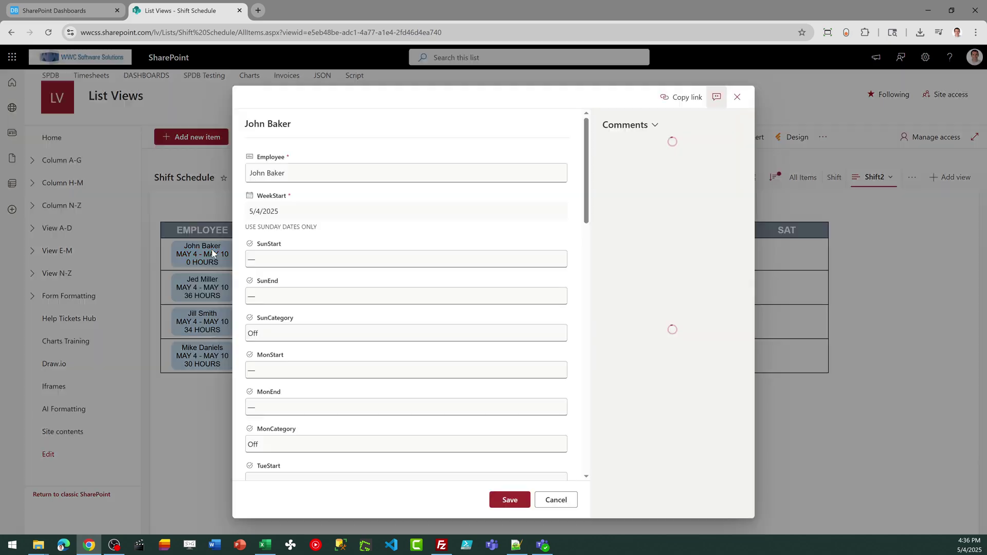
pyautogui.click(556, 501)
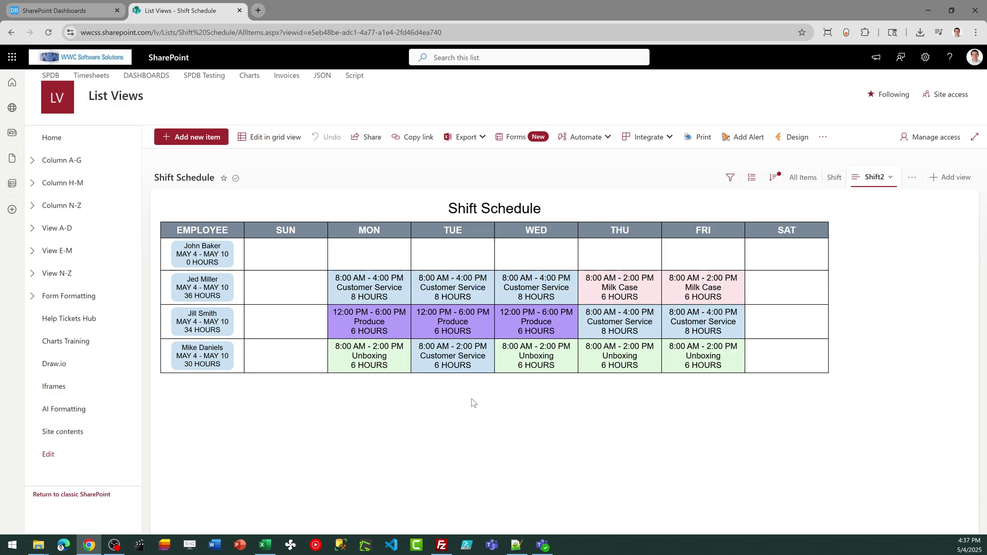
pyautogui.click(377, 257)
pyautogui.click(371, 288)
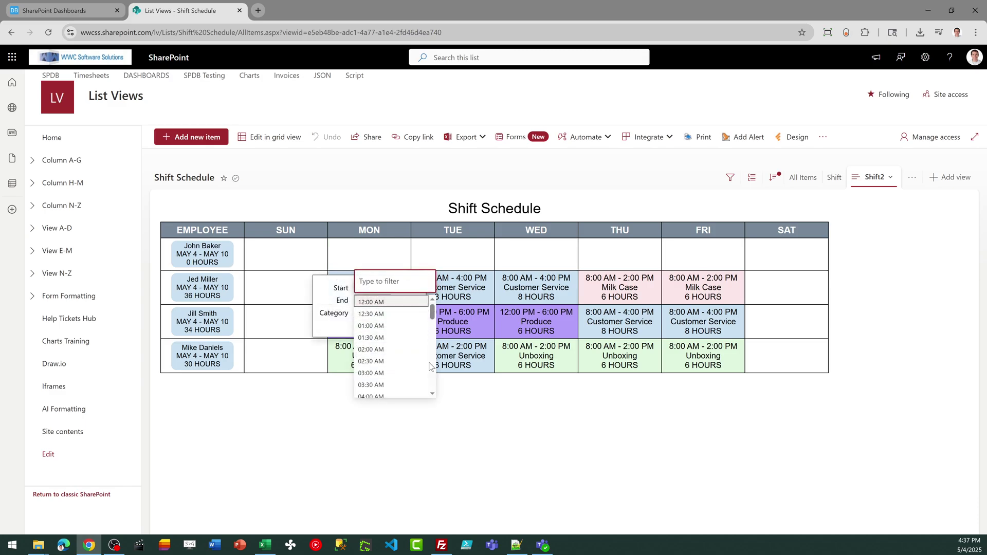
pyautogui.write('09')
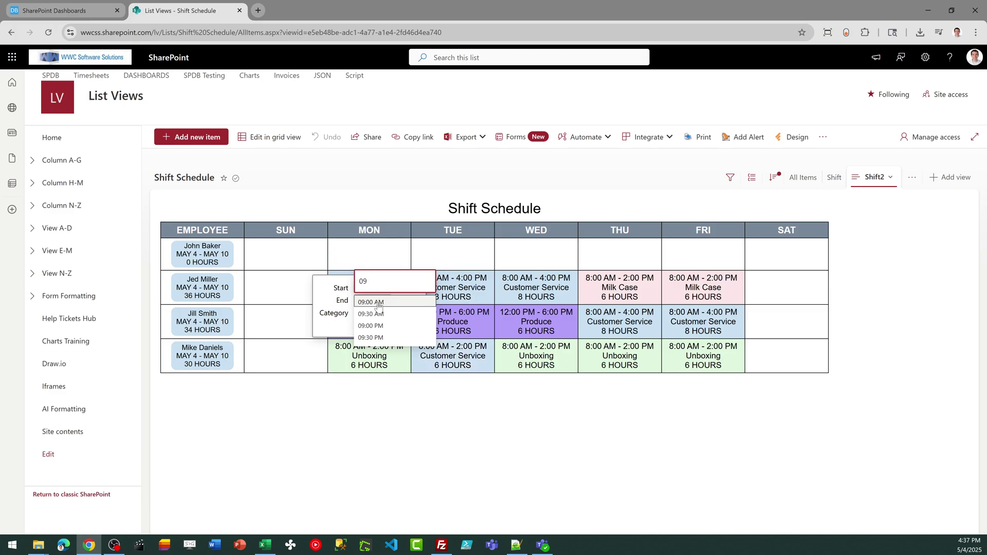
pyautogui.click(378, 305)
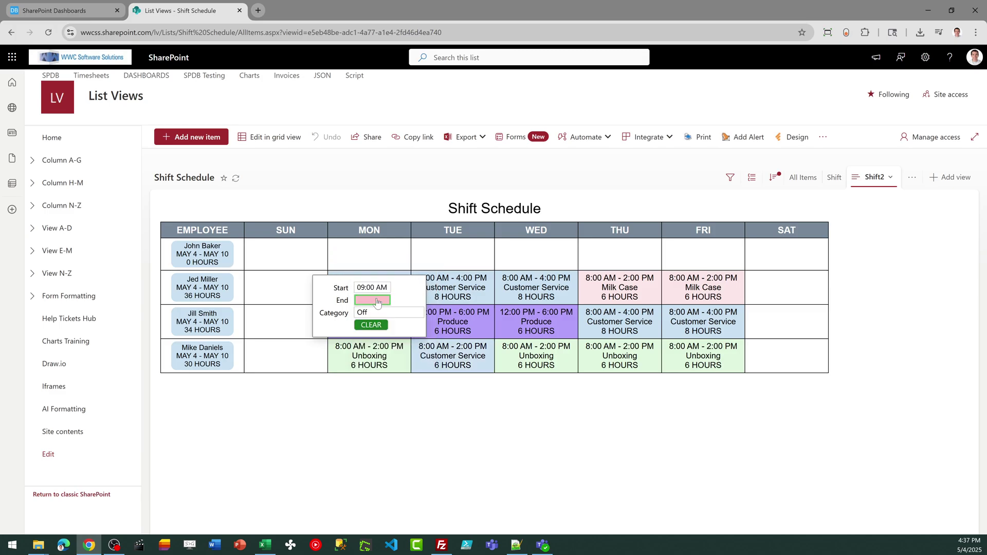
pyautogui.click(377, 301)
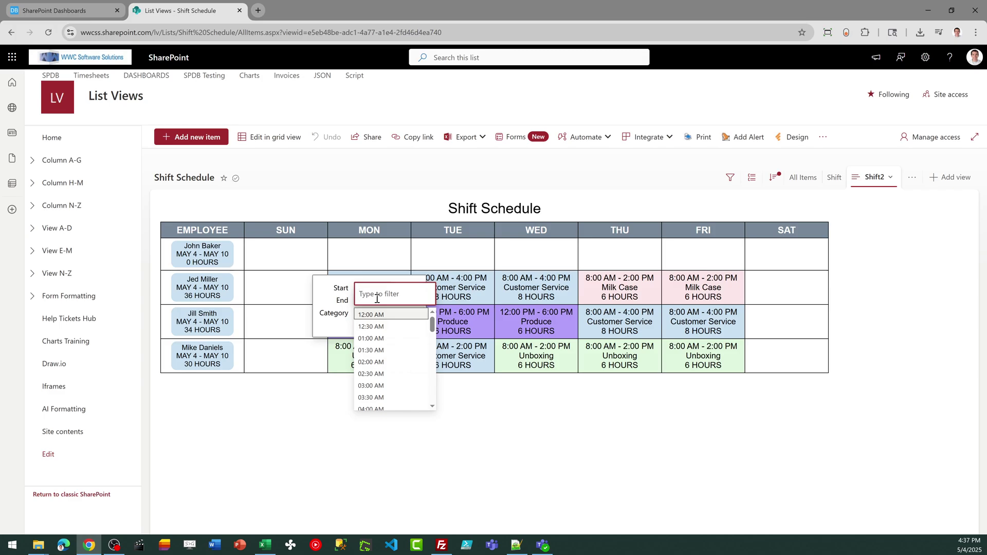
pyautogui.write('04')
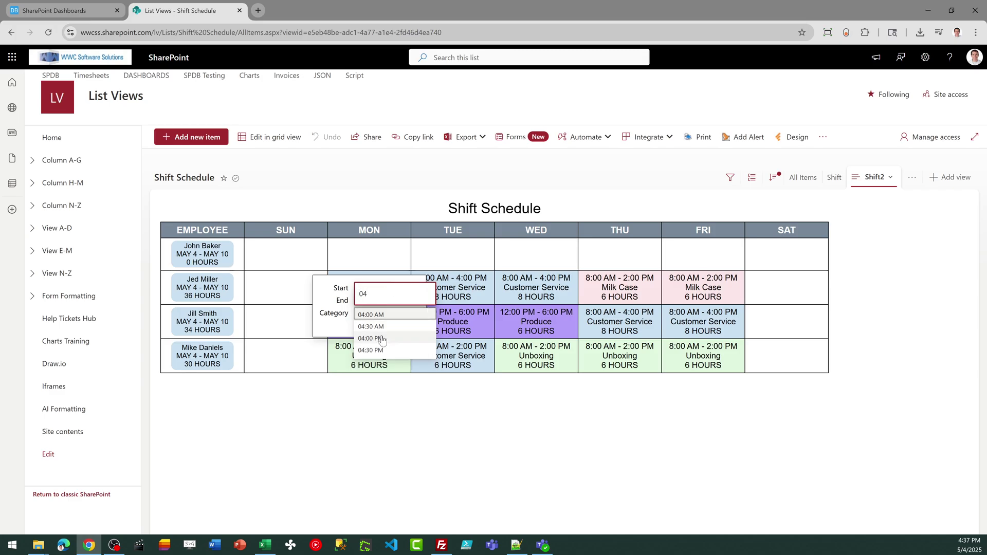
pyautogui.click(381, 338)
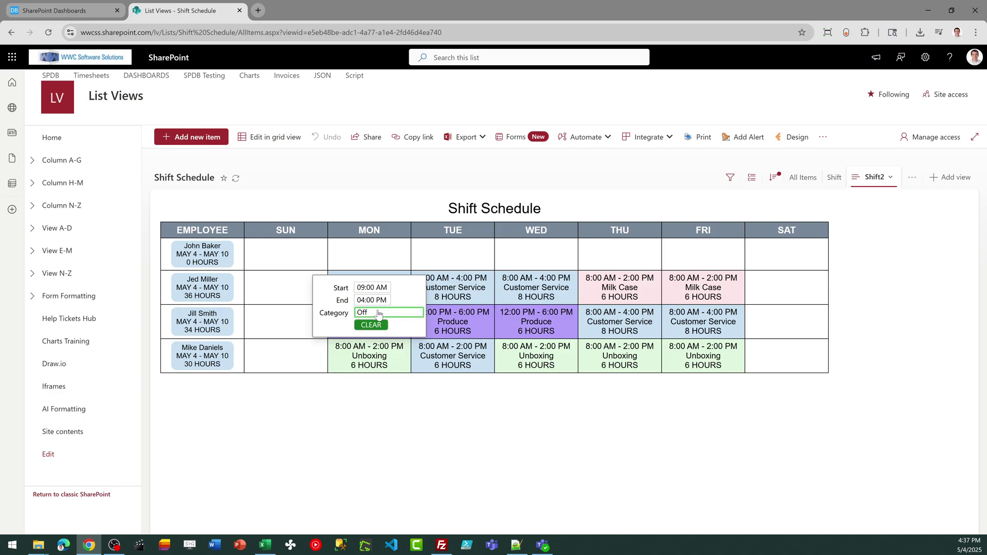
pyautogui.click(378, 312)
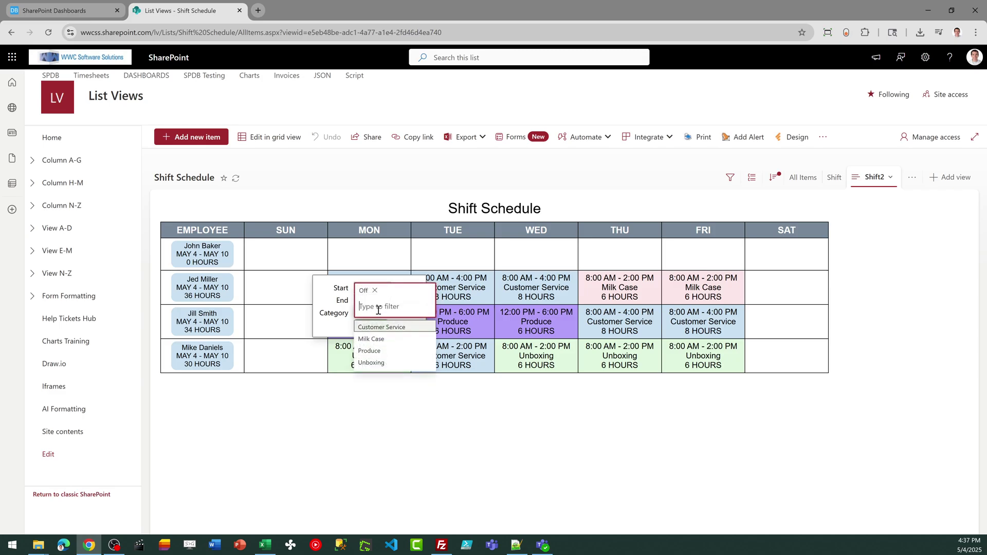
pyautogui.click(380, 352)
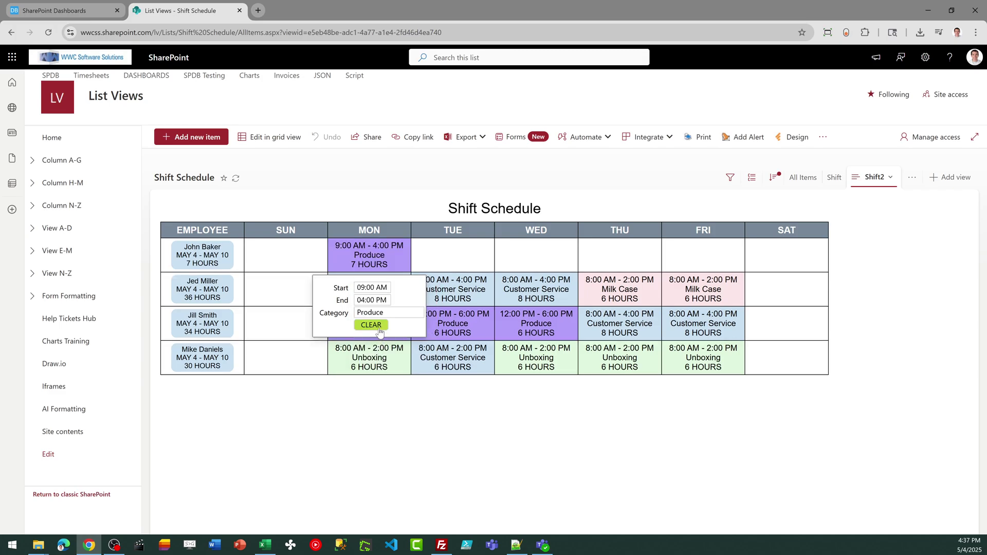
pyautogui.click(419, 450)
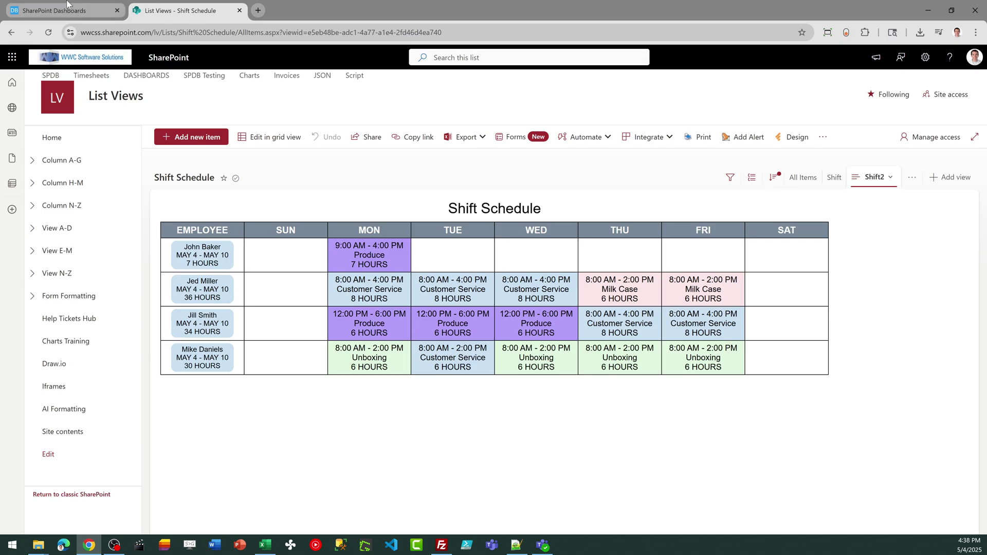
# Switch back to the SharePoint Dashboards shift schedule designer tab
pyautogui.click(69, 17)
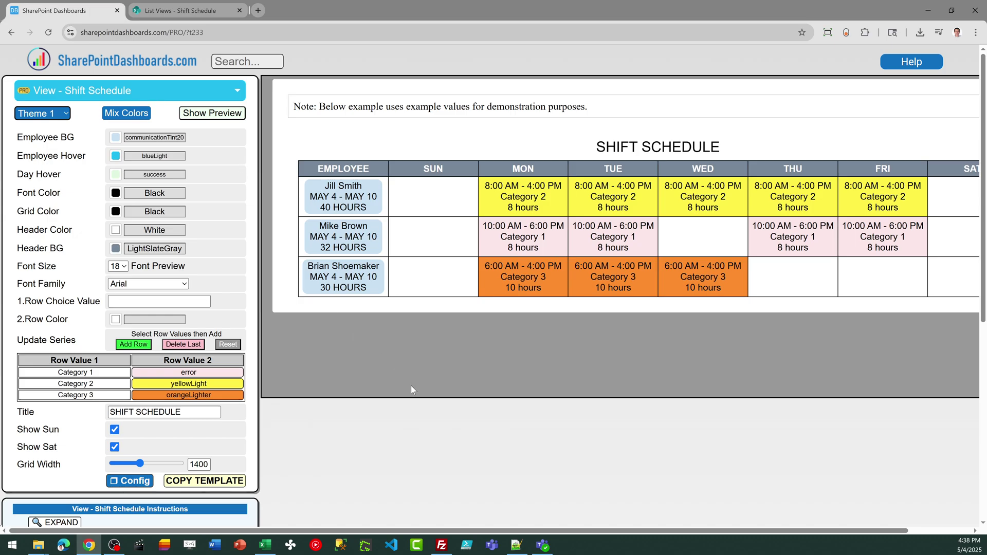